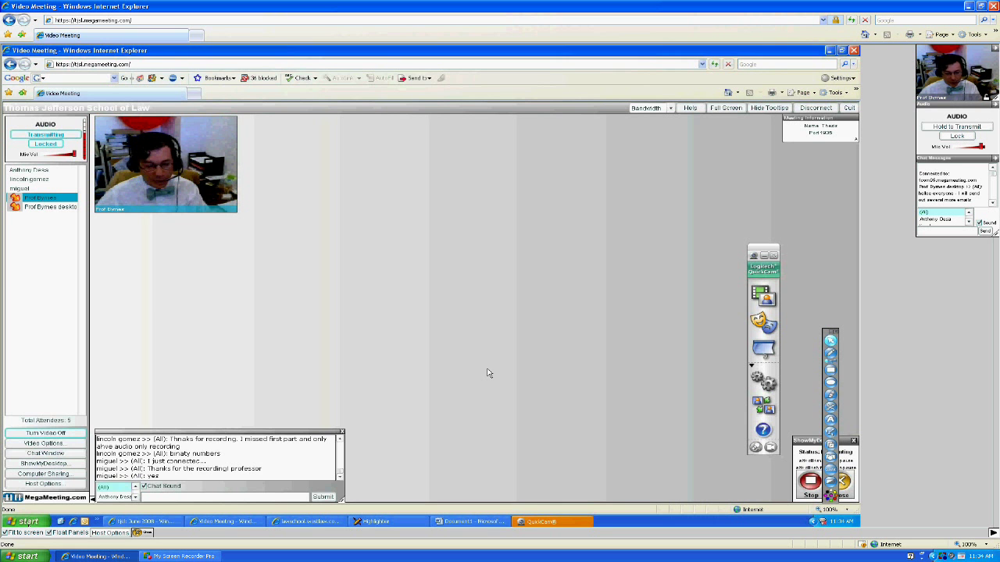
# Step: Search Google for students.tjsl.edu and open the Thomas Jefferson School of Law student site
pyautogui.press('super')
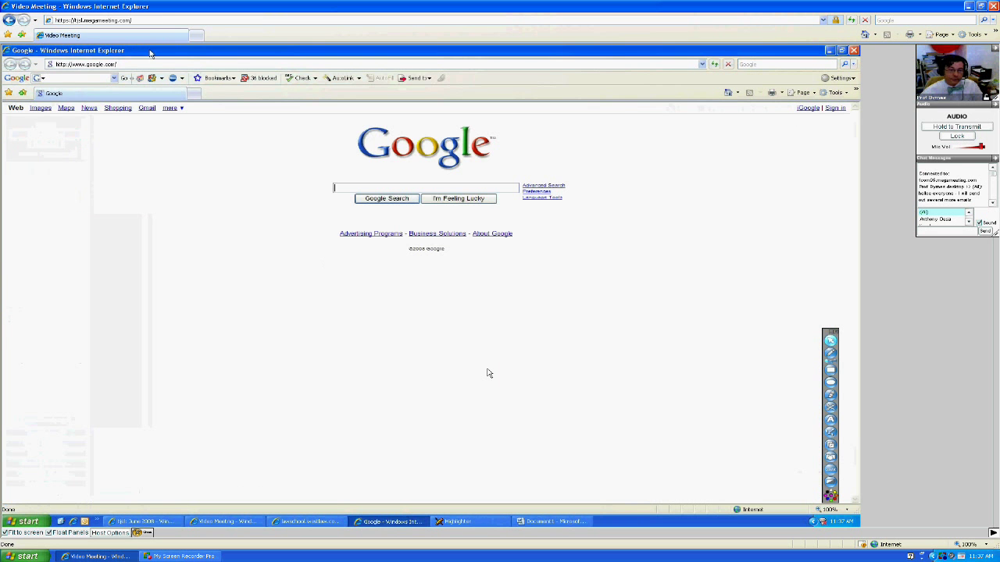
pyautogui.click(145, 63)
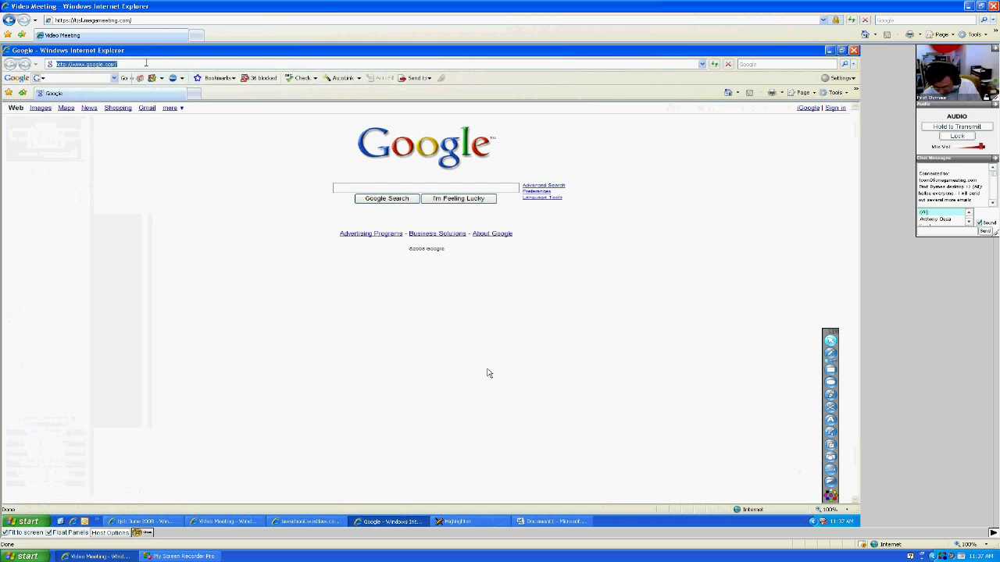
pyautogui.write('students.tj')
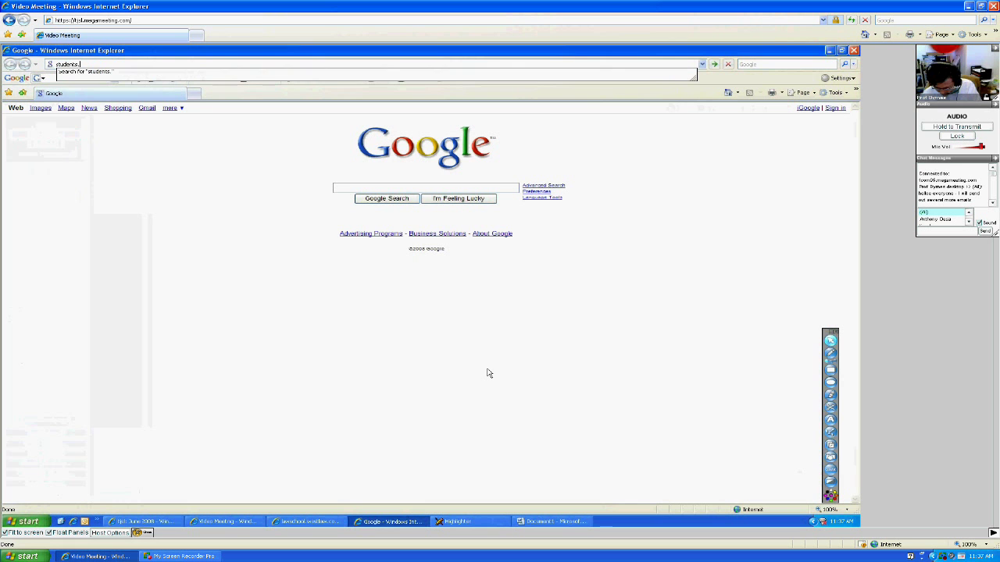
pyautogui.write('sl.edu')
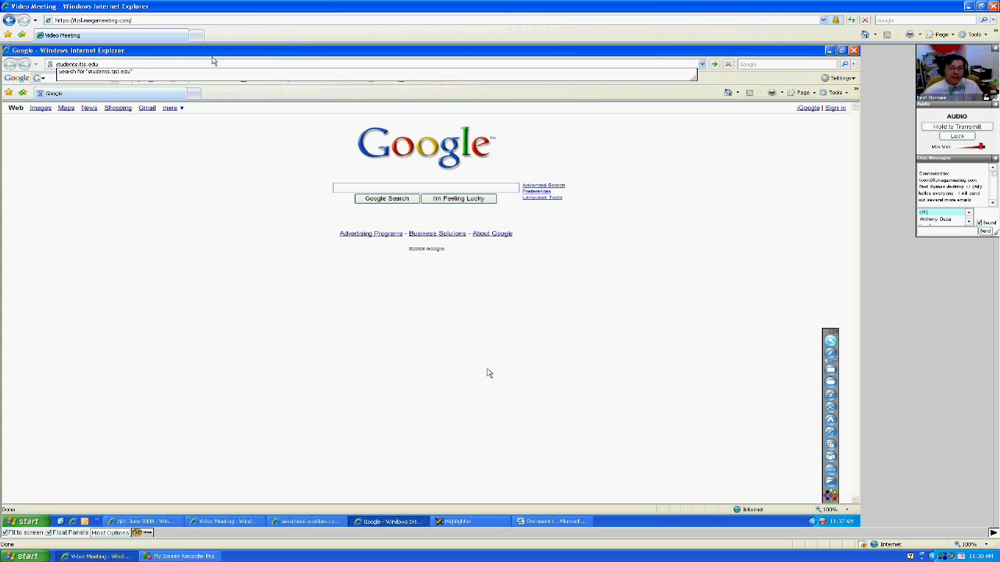
pyautogui.press('Down')
pyautogui.press('Return')
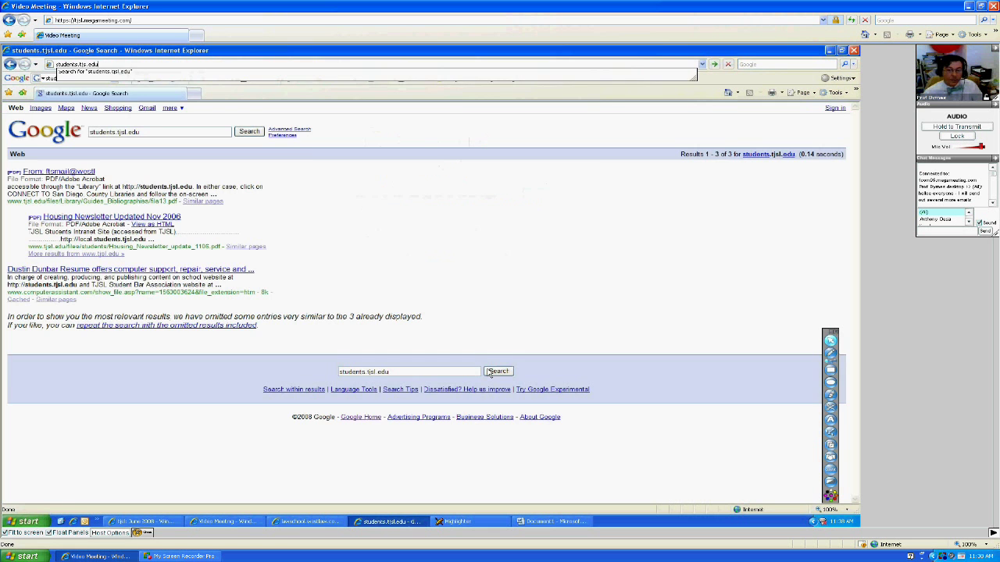
pyautogui.press('Return')
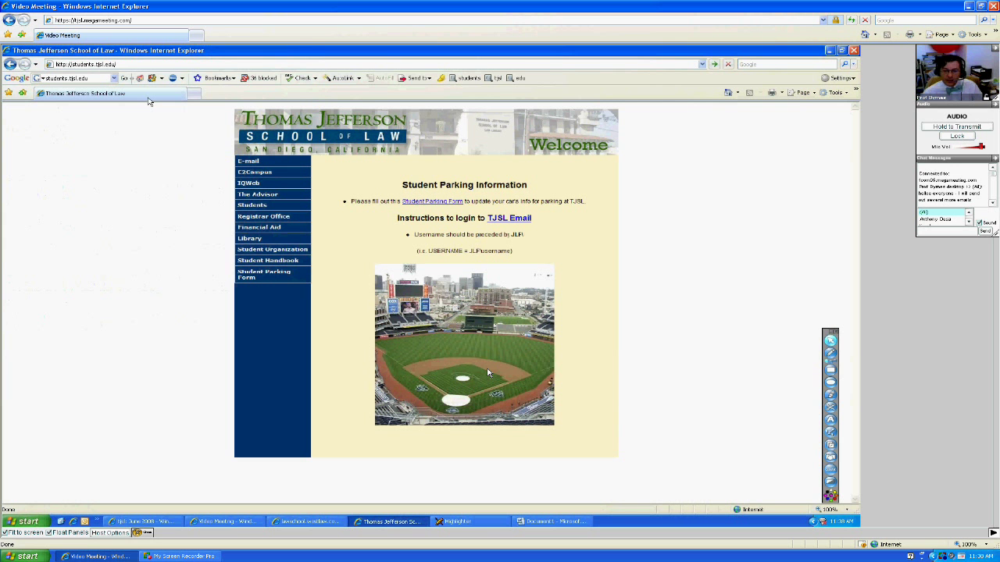
# Step: Open Library > Research Databases, scroll through its database login tables, and return to the top
pyautogui.moveTo(253, 241)
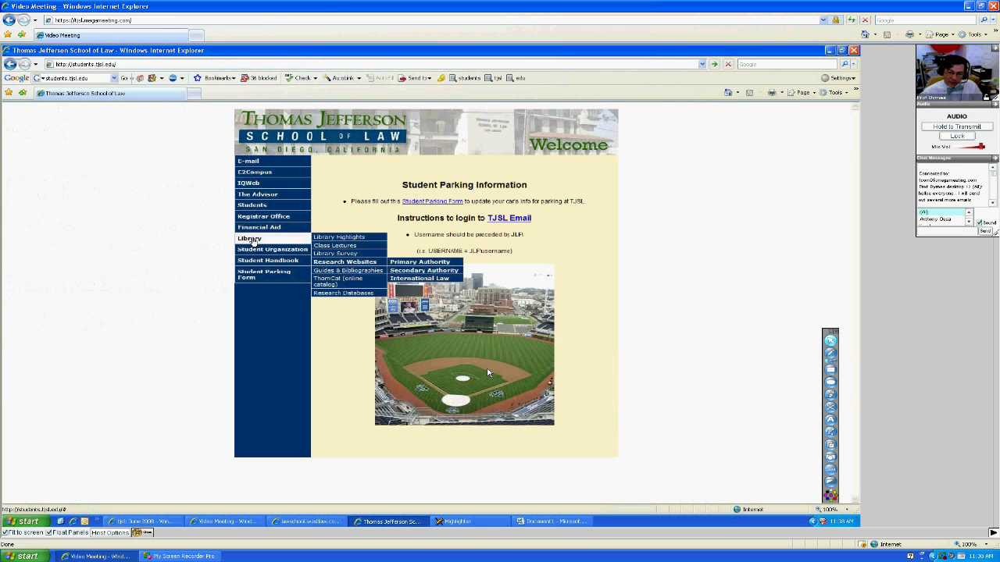
pyautogui.click(343, 294)
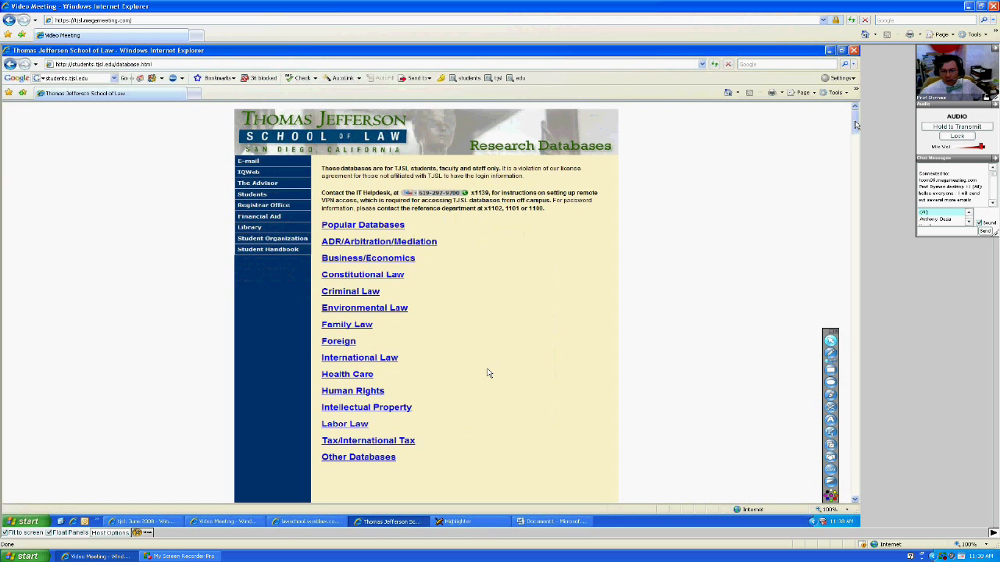
pyautogui.scroll(-10, 487, 373)
pyautogui.scroll(-10, 487, 373)
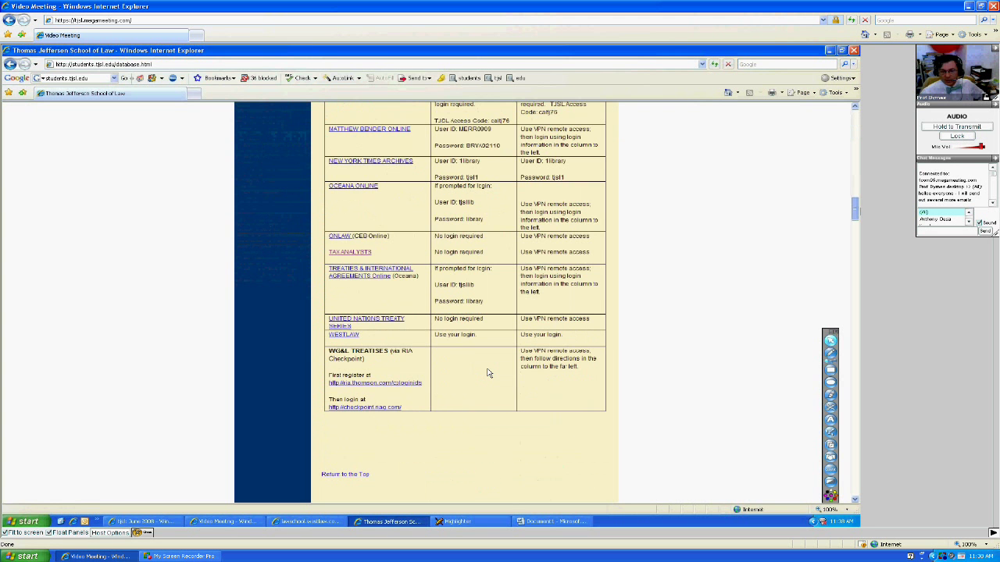
pyautogui.scroll(-10, 488, 374)
pyautogui.scroll(-5, 487, 374)
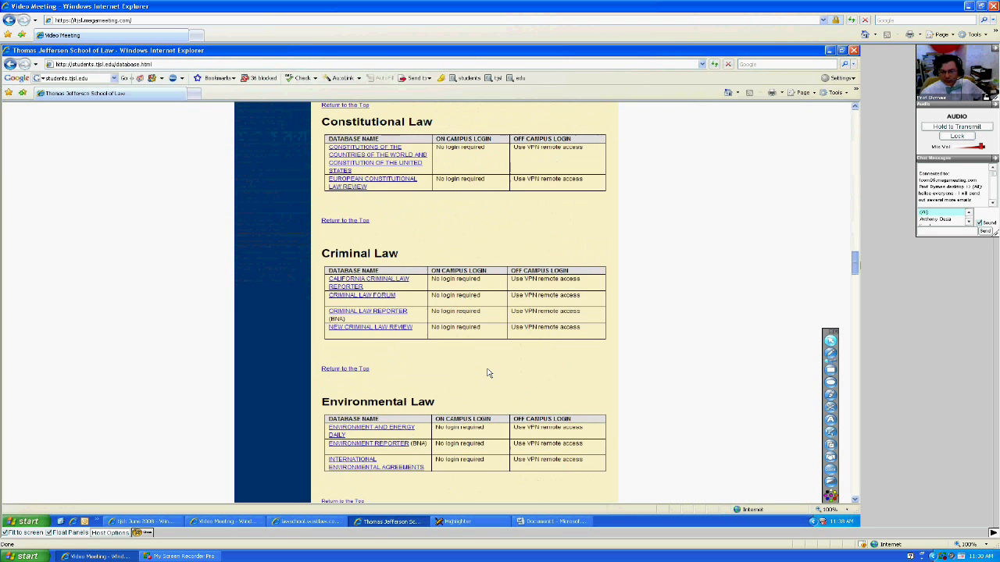
pyautogui.scroll(-2, 488, 373)
pyautogui.click(342, 381)
pyautogui.moveTo(257, 218)
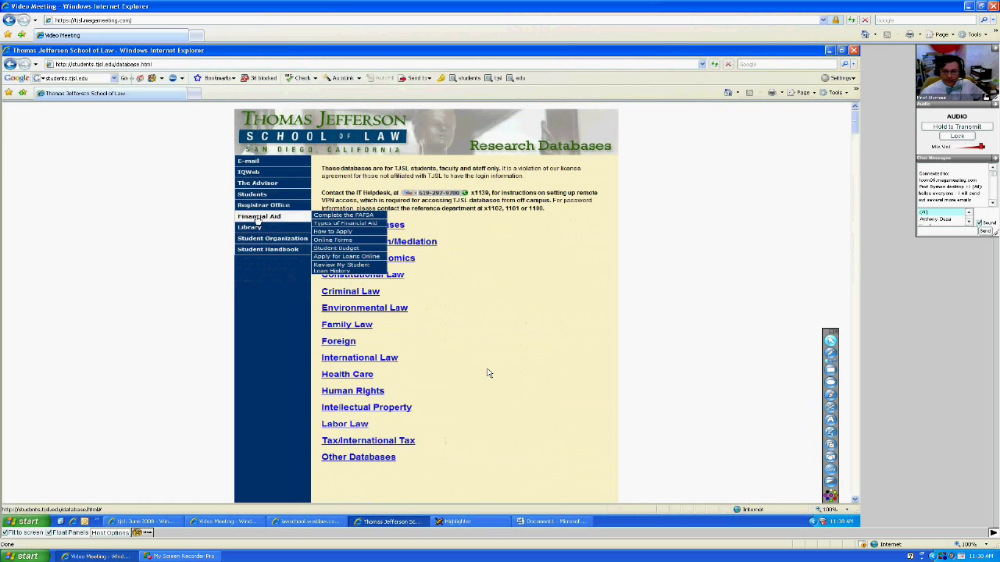
pyautogui.moveTo(300, 230)
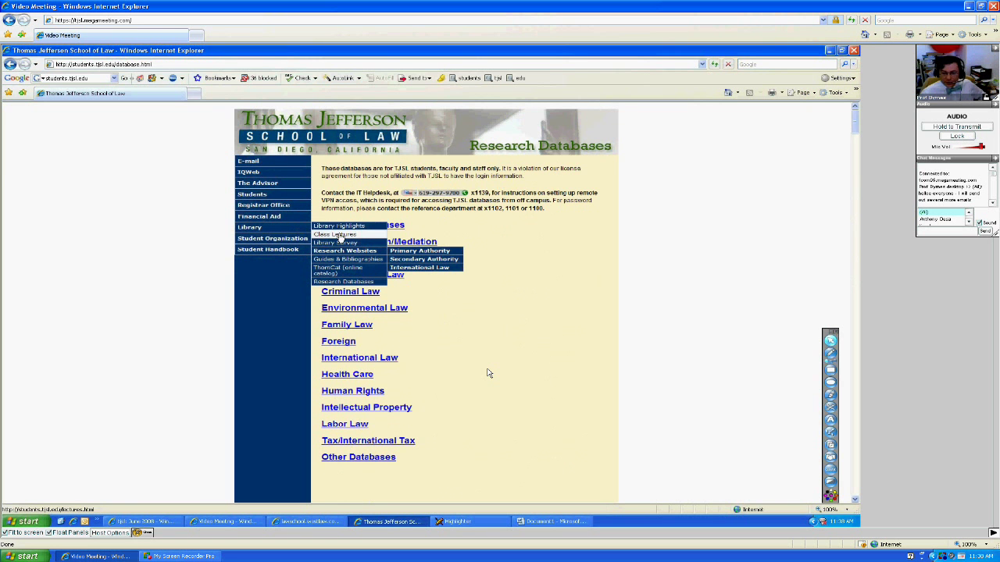
# Step: Open the Class Lectures page and circle its heading with a magenta ellipse
pyautogui.click(336, 234)
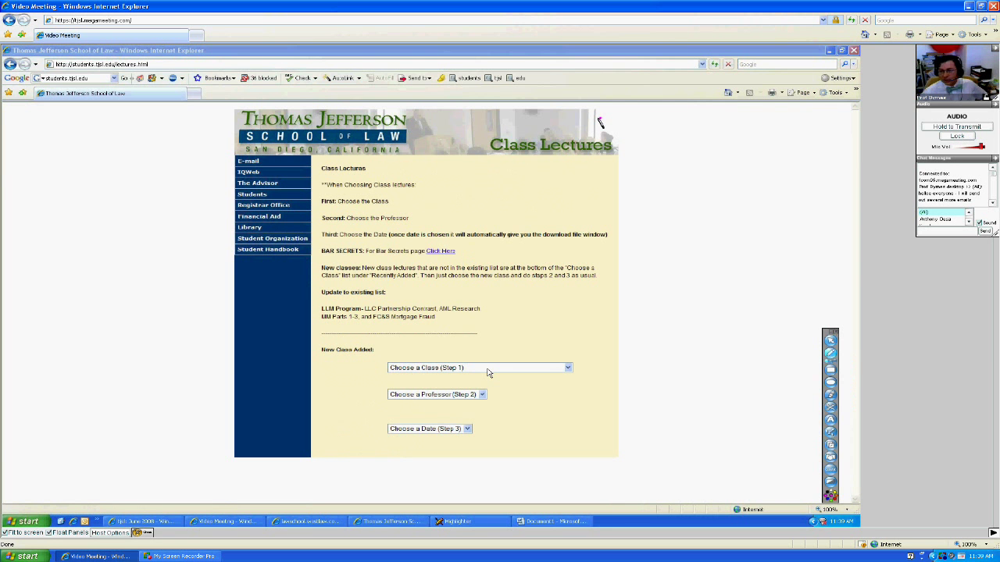
pyautogui.moveTo(600, 121); pyautogui.dragTo(547, 120)
pyautogui.click(830, 342)
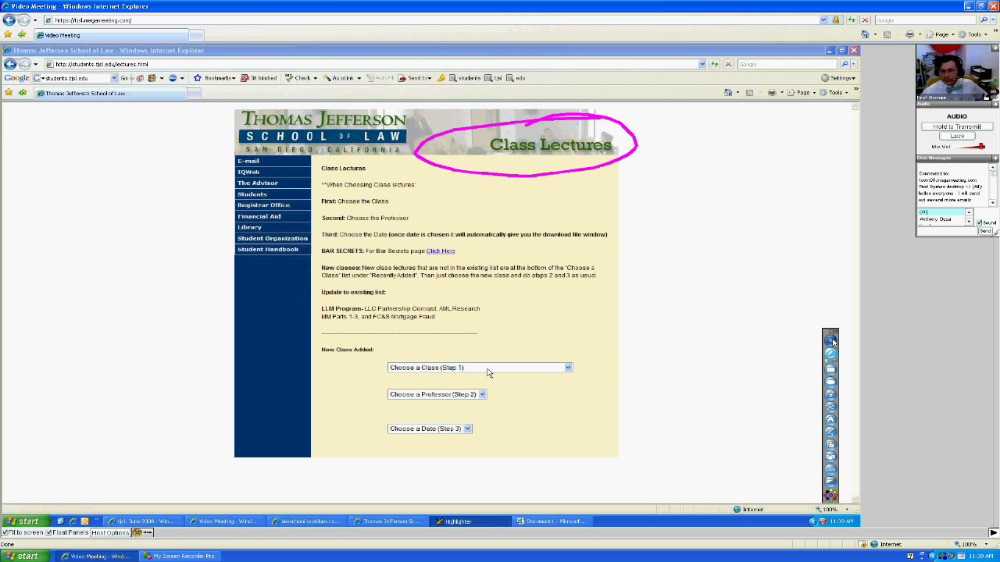
# Step: Return to the browser and briefly highlight the update notes above the class lists
pyautogui.click(525, 221)
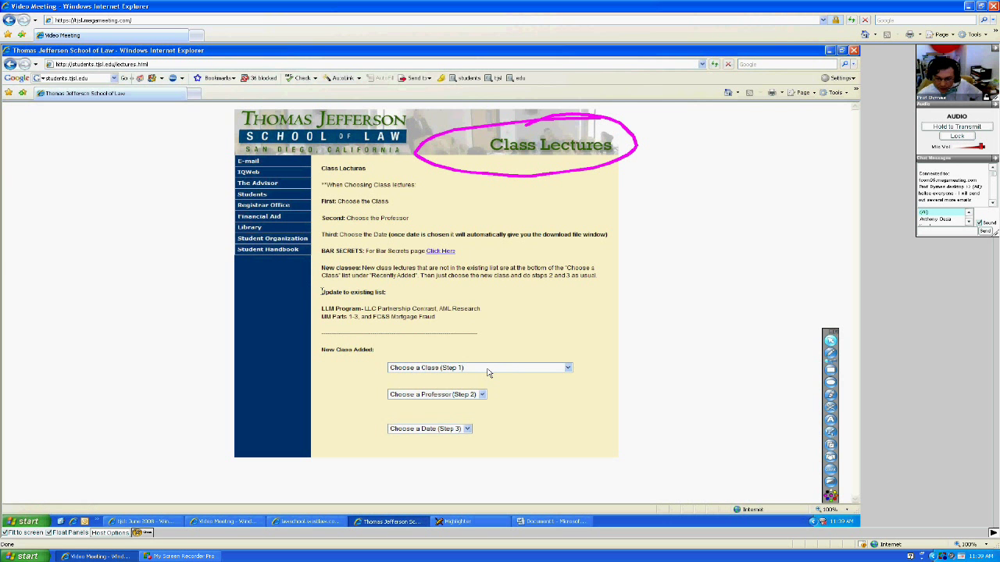
pyautogui.moveTo(321, 291); pyautogui.dragTo(485, 336)
pyautogui.click(497, 334)
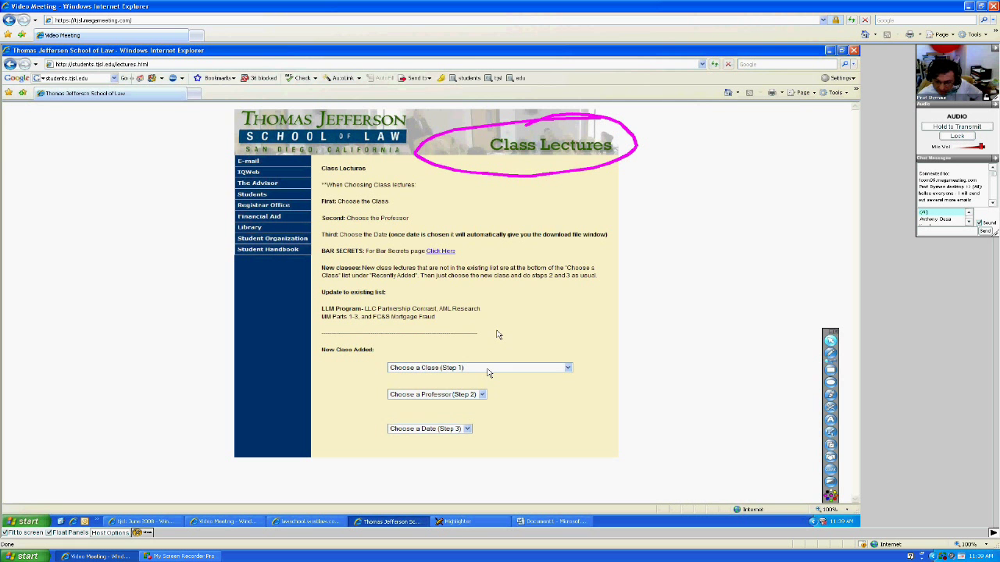
# Step: Pick LLM Program from the 'Choose a Class (Step 1)' dropdown
pyautogui.click(487, 368)
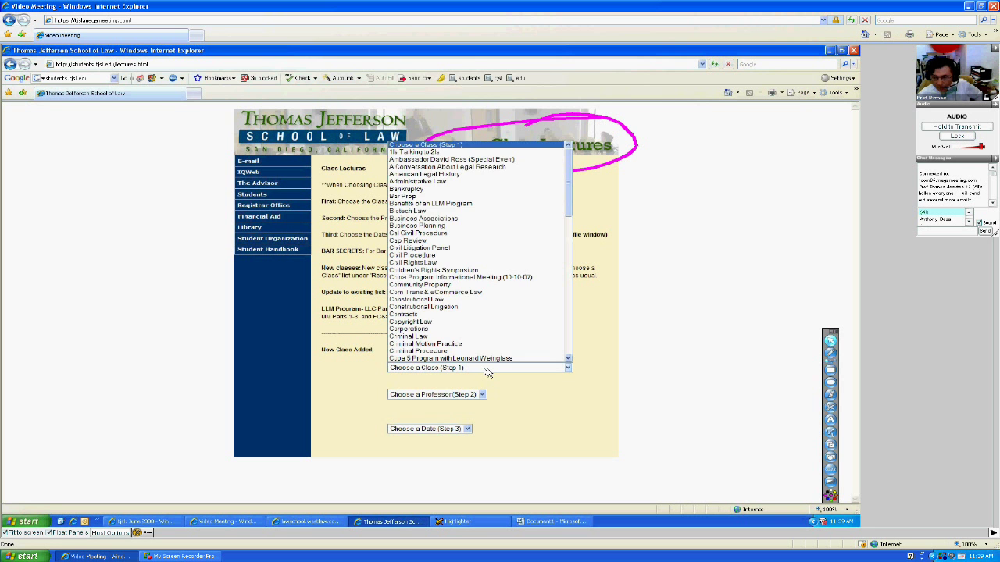
pyautogui.scroll(-8, 561, 277)
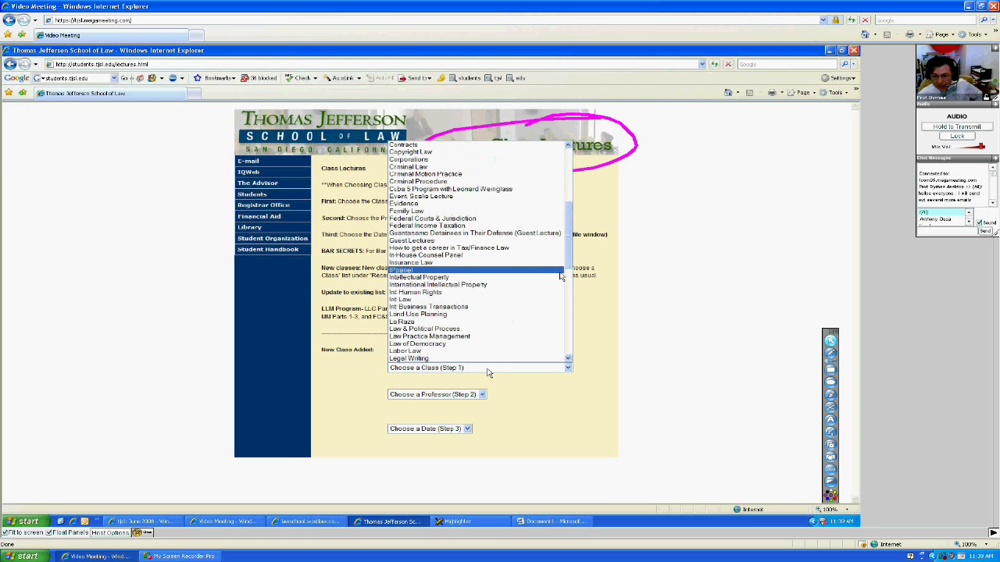
pyautogui.scroll(-4, 468, 308)
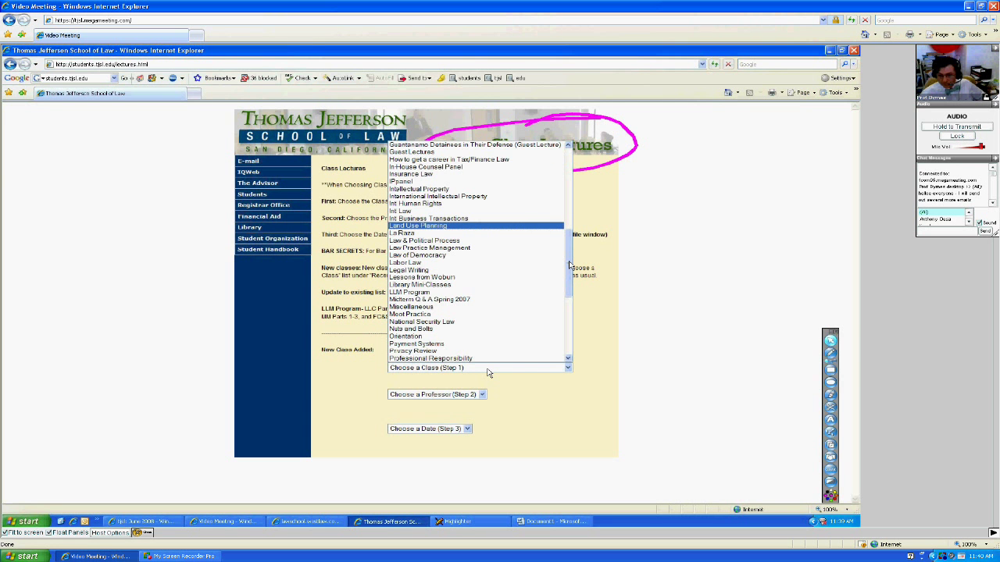
pyautogui.moveTo(569, 266); pyautogui.dragTo(451, 192)
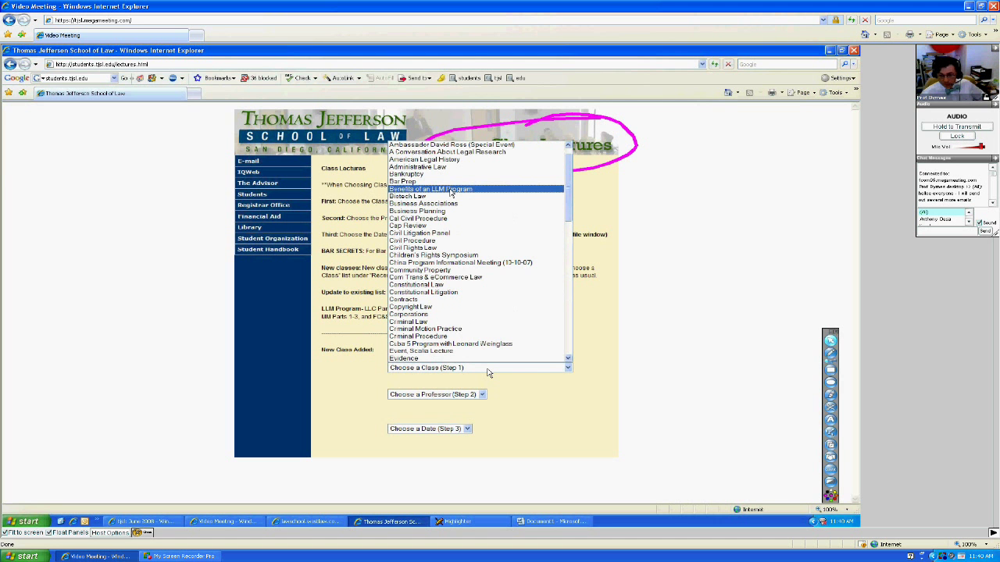
pyautogui.scroll(-18, 453, 192)
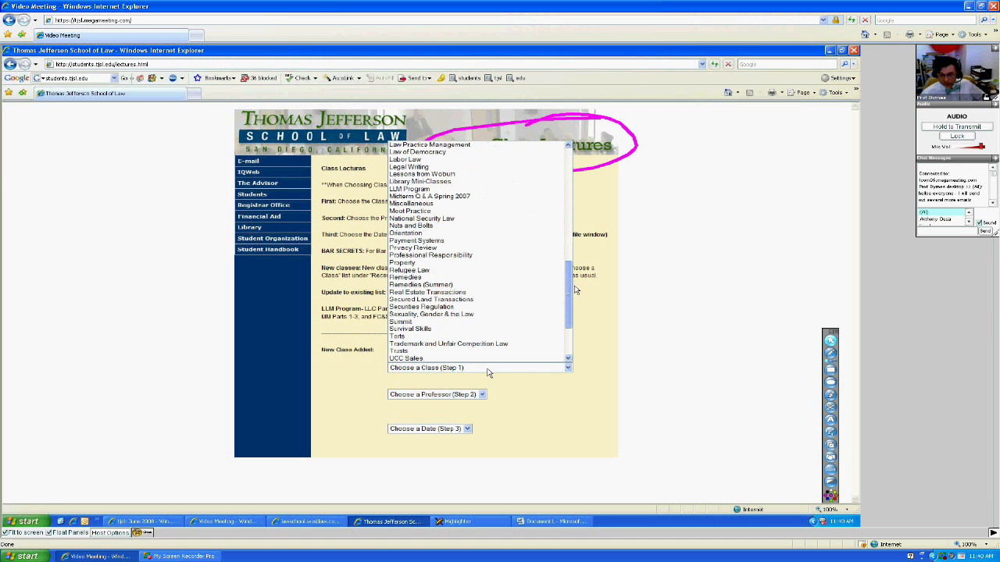
pyautogui.click(456, 191)
pyautogui.click(464, 395)
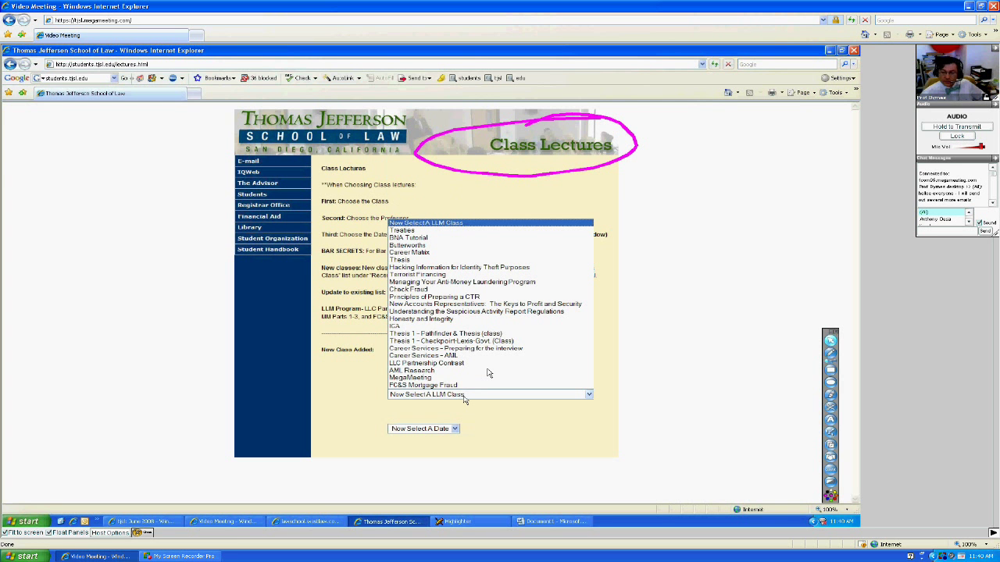
# Step: Pick Treaties from the LLM classes and check its available lecture dates
pyautogui.press('Down')
pyautogui.press('Return')
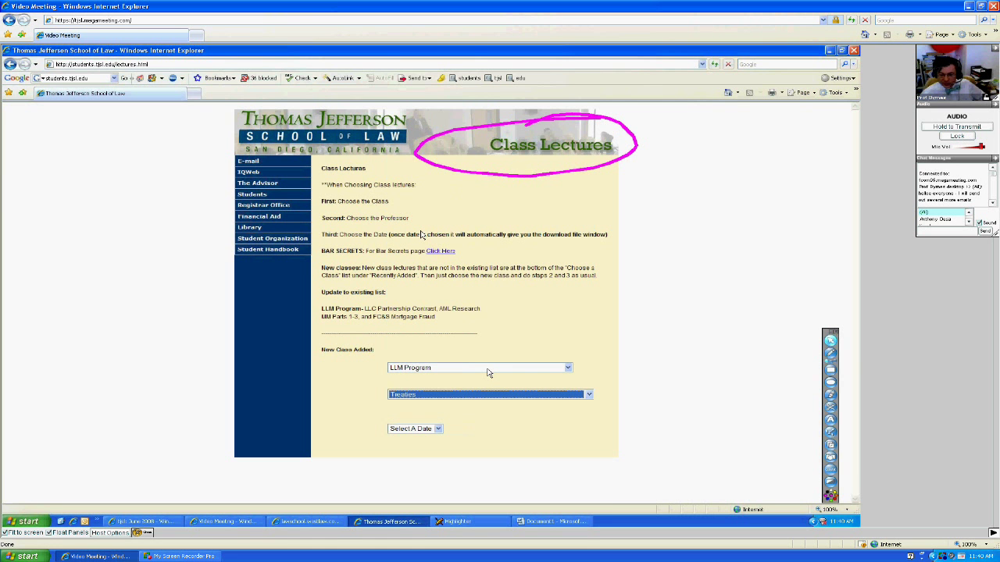
pyautogui.click(419, 429)
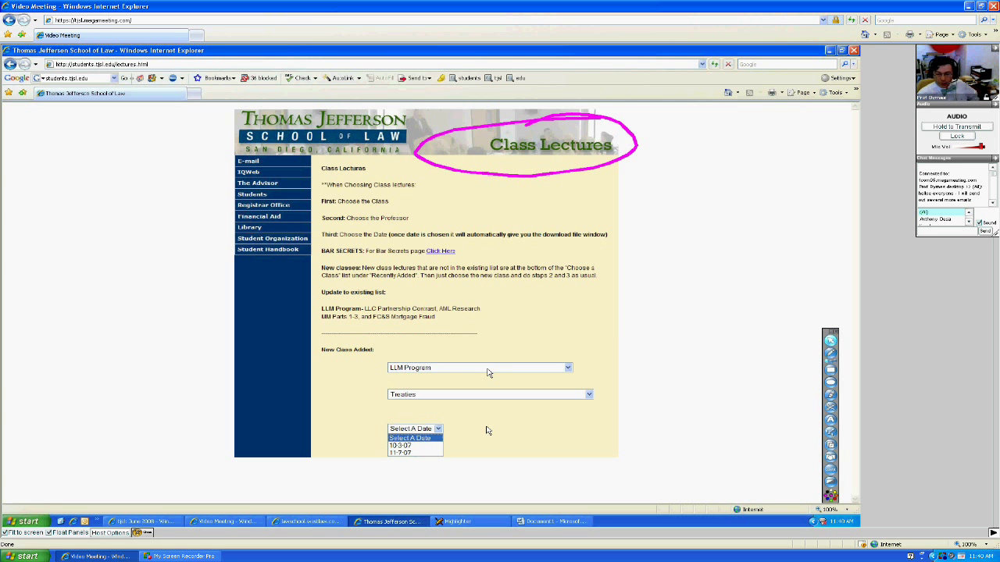
# Step: Switch the class to Butterworths and load its 10-4-07 lecture
pyautogui.click(483, 397)
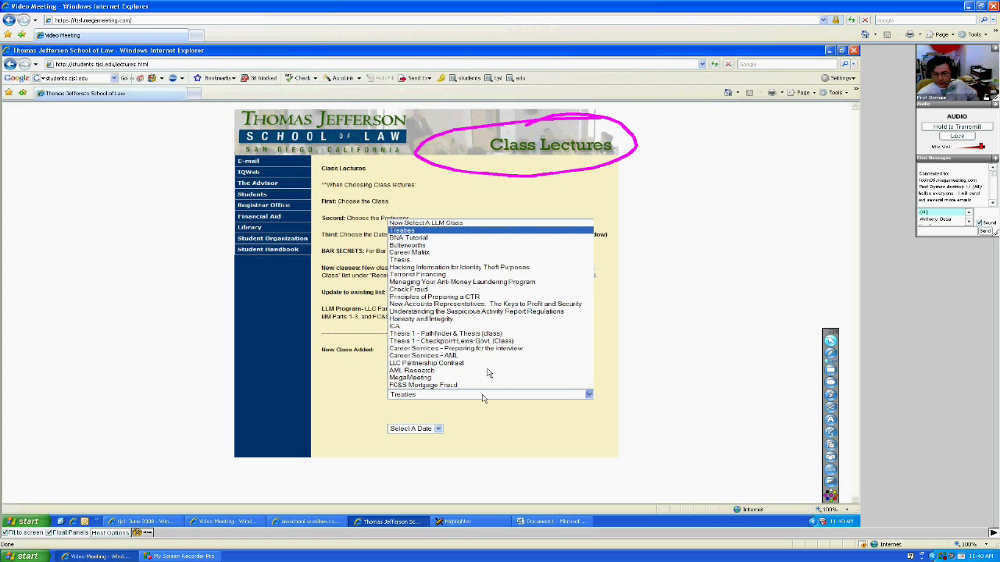
pyautogui.click(425, 247)
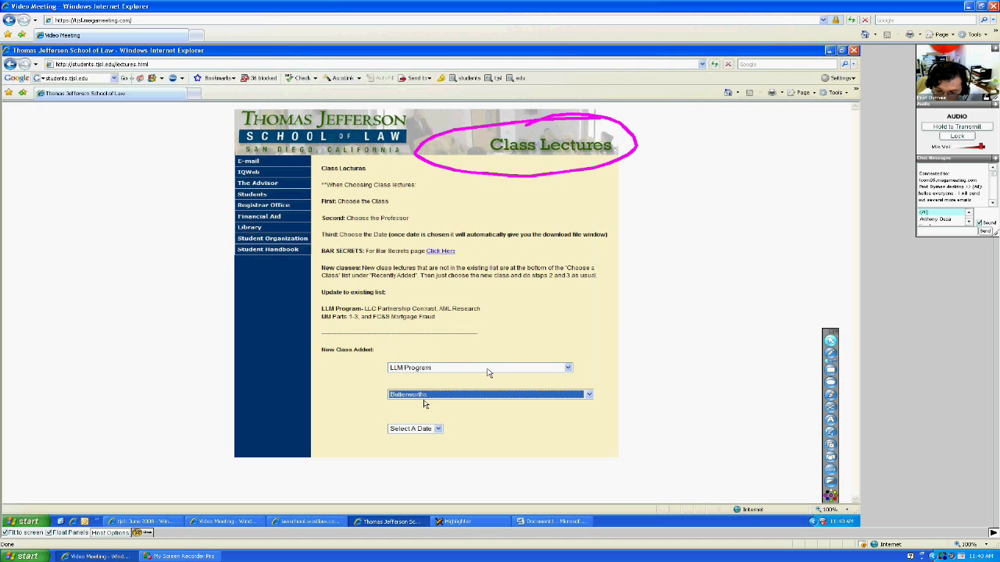
pyautogui.click(415, 429)
pyautogui.click(418, 449)
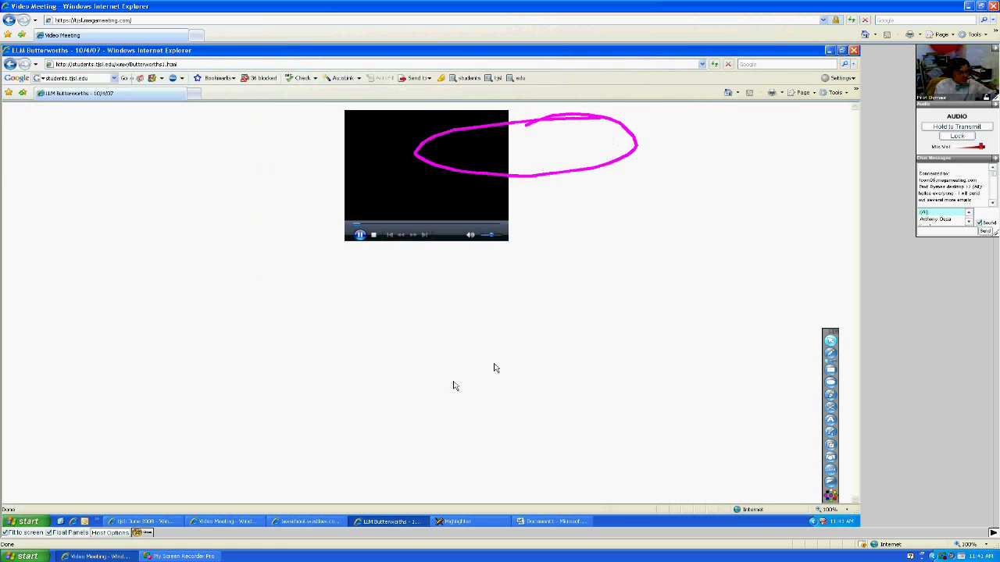
# Step: Clear the old ellipse, pause the lecture video, and circle students.tjsl.edu/ in the address bar
pyautogui.click(830, 468)
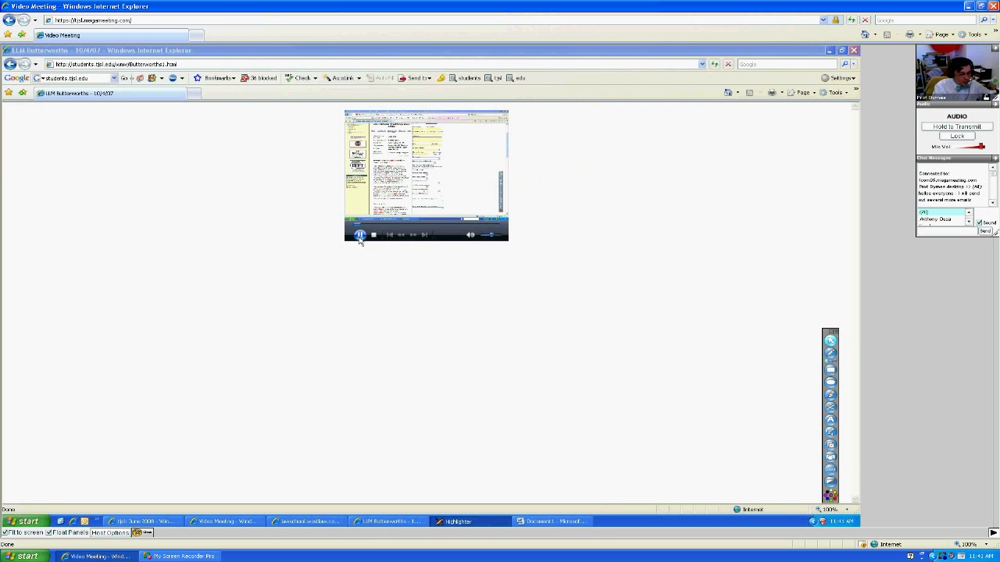
pyautogui.click(359, 235)
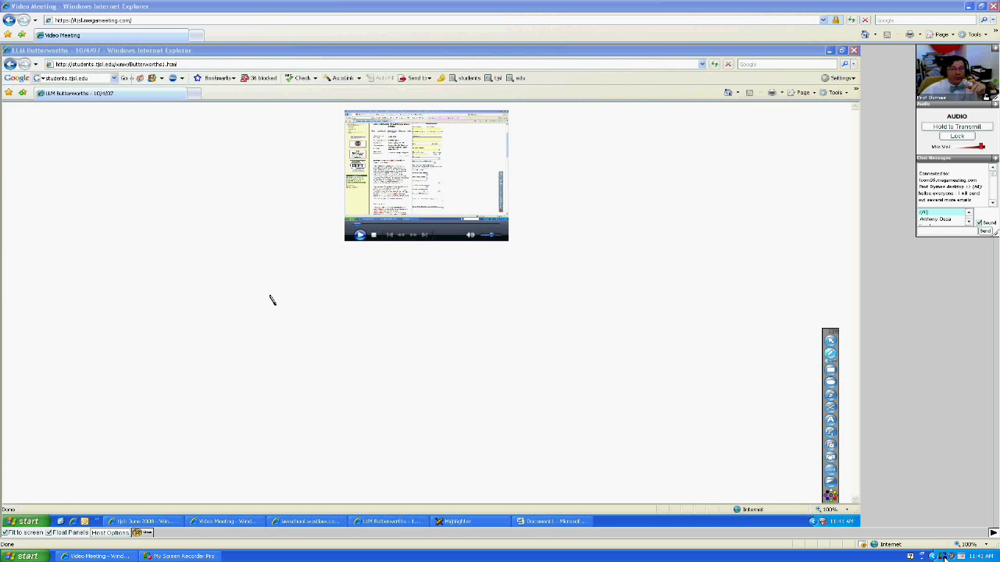
pyautogui.moveTo(75, 56); pyautogui.dragTo(65, 60)
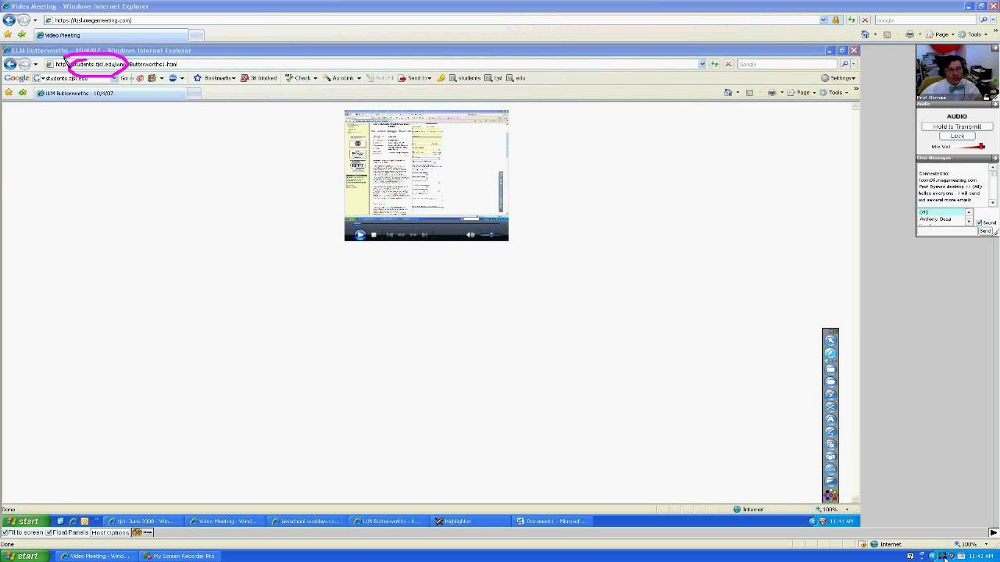
# Step: Draw a magenta arrow up to the circled address and handwrite 'user name' with an example username
pyautogui.moveTo(86, 150); pyautogui.dragTo(92, 74)
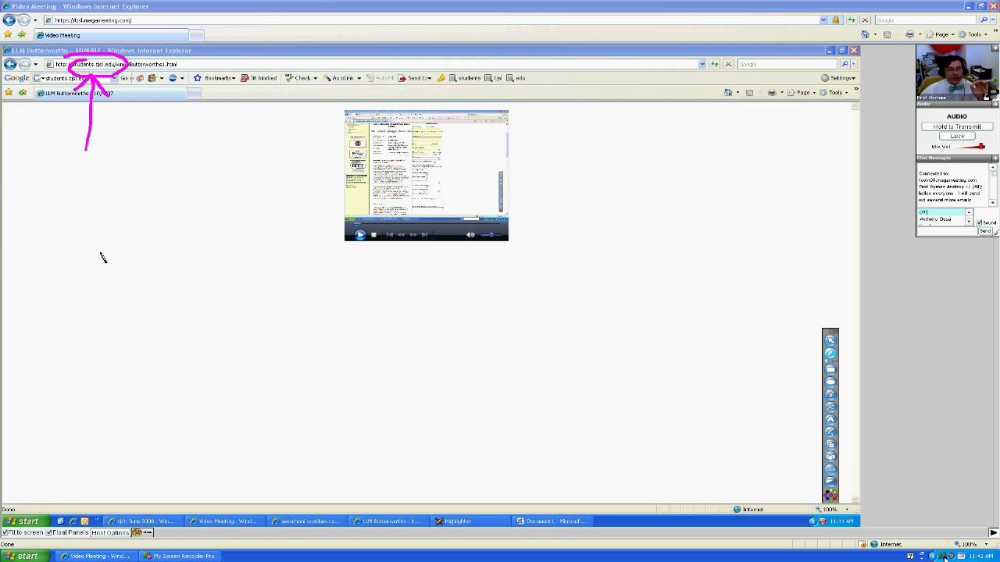
pyautogui.moveTo(99, 249); pyautogui.dragTo(190, 252)
pyautogui.moveTo(90, 293)
pyautogui.mouseDown()
pyautogui.moveTo(96, 312)
pyautogui.moveTo(181, 311)
pyautogui.mouseUp()
pyautogui.moveTo(189, 308); pyautogui.dragTo(213, 315)
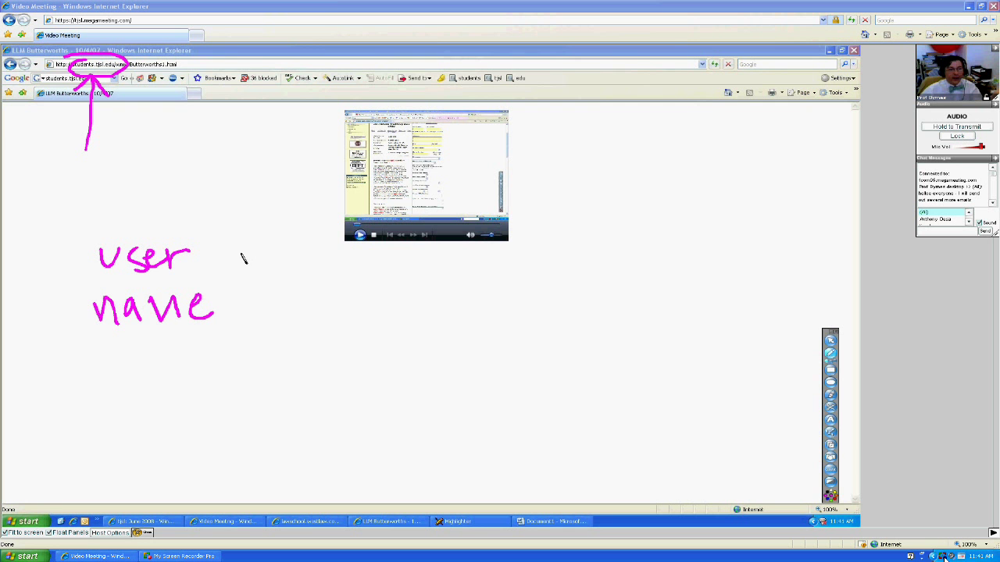
pyautogui.moveTo(269, 313)
pyautogui.mouseDown()
pyautogui.moveTo(289, 283)
pyautogui.moveTo(287, 314)
pyautogui.moveTo(345, 309)
pyautogui.moveTo(361, 332)
pyautogui.mouseUp()
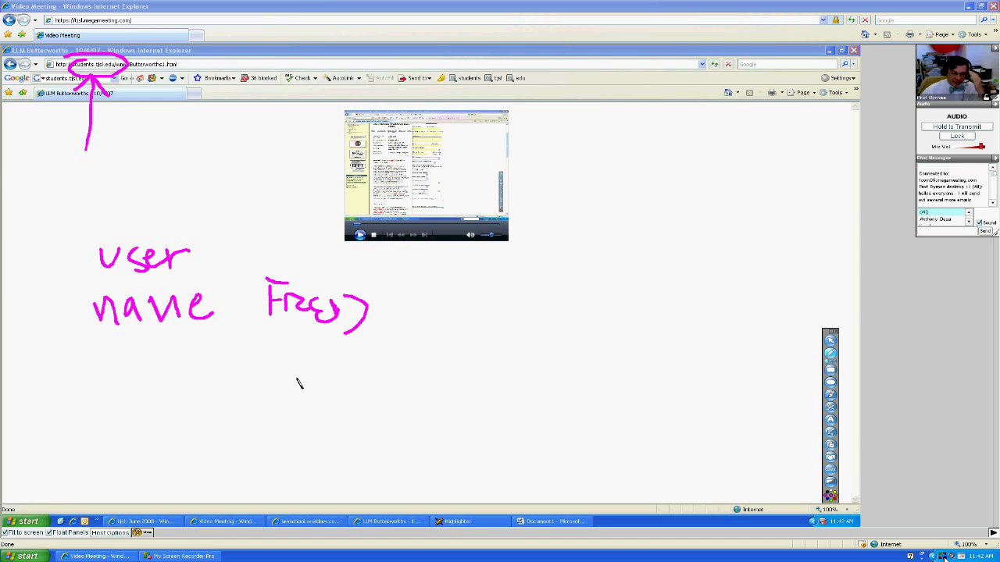
# Step: Handwrite an example password beneath the username and label it 'pN'
pyautogui.moveTo(283, 366); pyautogui.dragTo(275, 383)
pyautogui.moveTo(304, 367); pyautogui.dragTo(304, 384)
pyautogui.moveTo(312, 357)
pyautogui.mouseDown()
pyautogui.moveTo(310, 386)
pyautogui.moveTo(323, 381)
pyautogui.mouseUp()
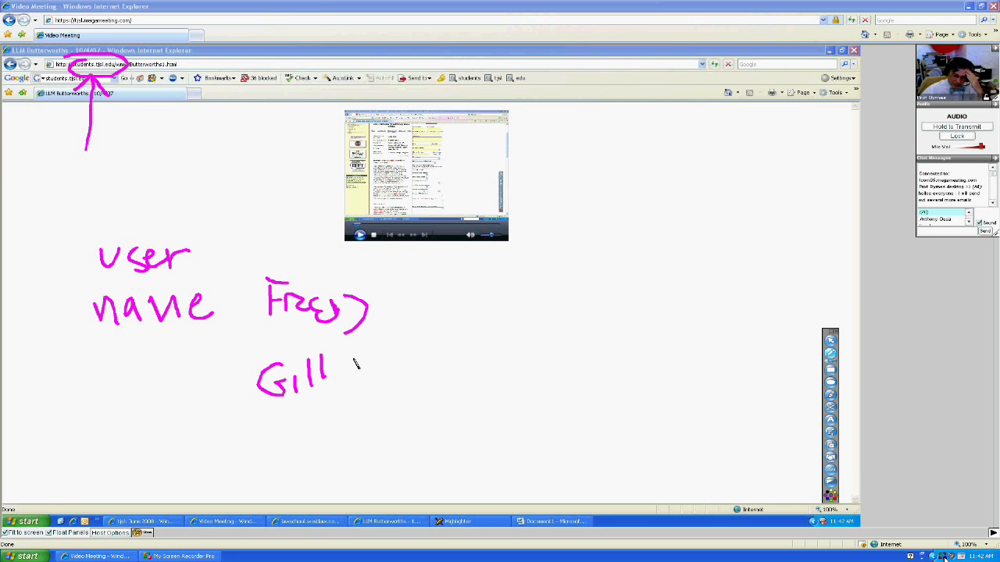
pyautogui.moveTo(349, 361); pyautogui.dragTo(337, 391)
pyautogui.moveTo(118, 370)
pyautogui.mouseDown()
pyautogui.moveTo(149, 387)
pyautogui.moveTo(129, 399)
pyautogui.mouseUp()
pyautogui.moveTo(158, 388); pyautogui.dragTo(184, 361)
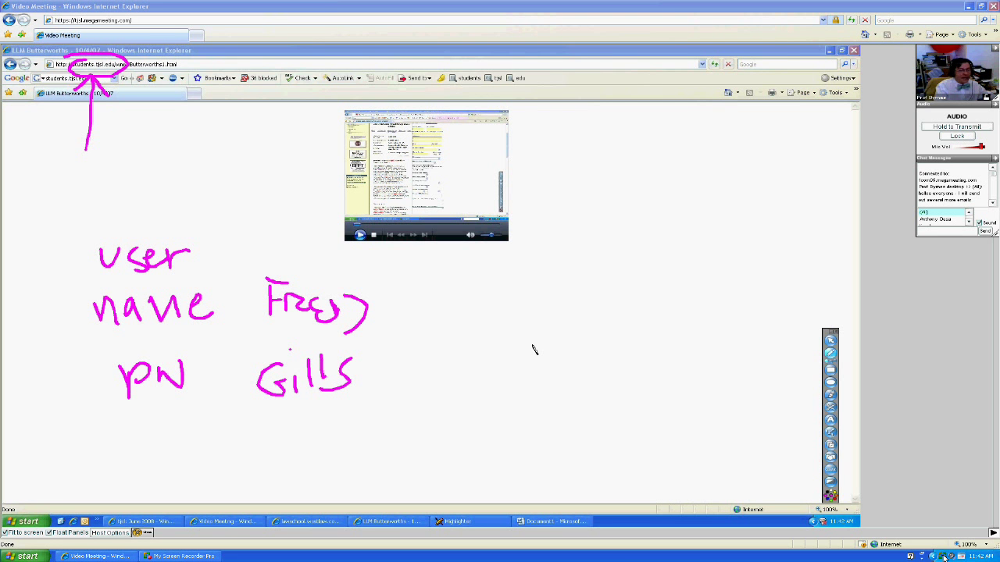
pyautogui.rightClick(943, 557)
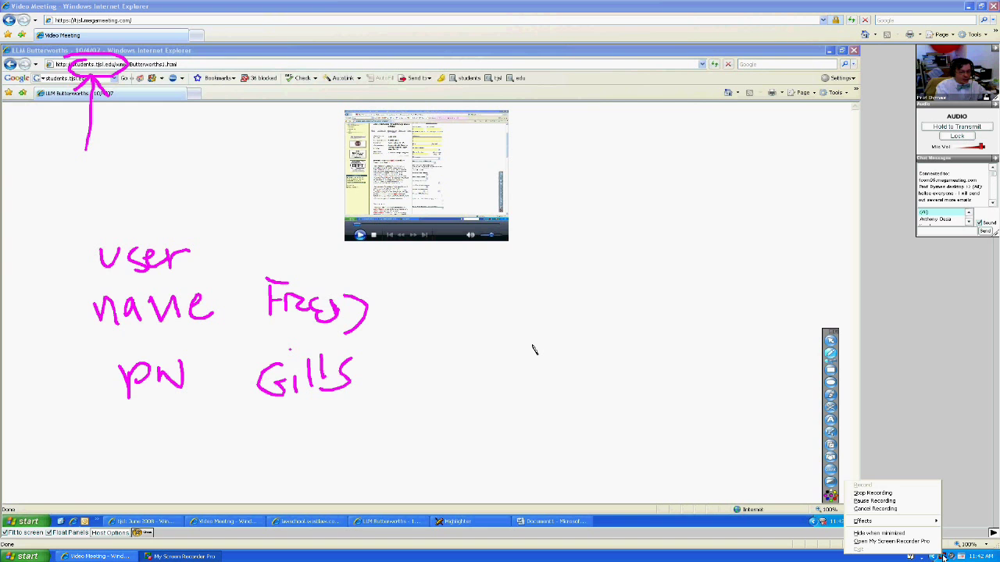